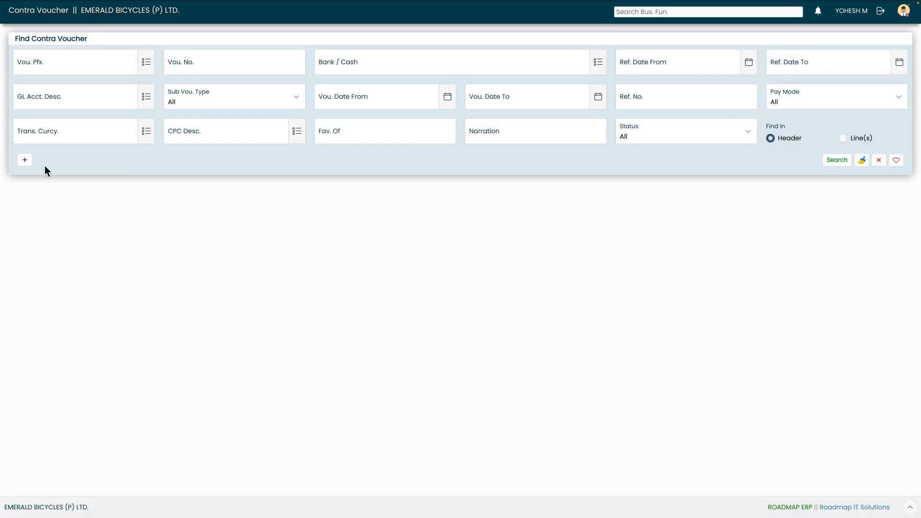
Step: Start a new contra voucher with STATE BANK OF INDIA as the From Bank / Cash account
left_click(24, 162)
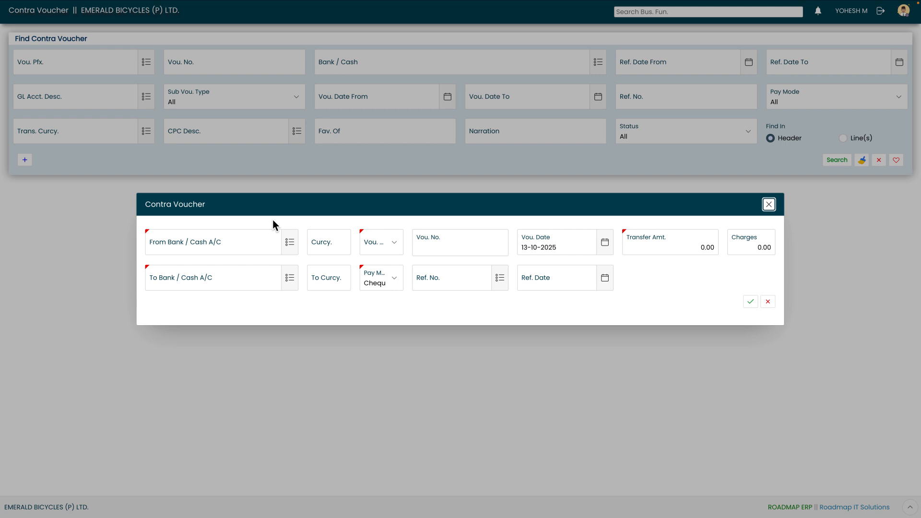
left_click(289, 242)
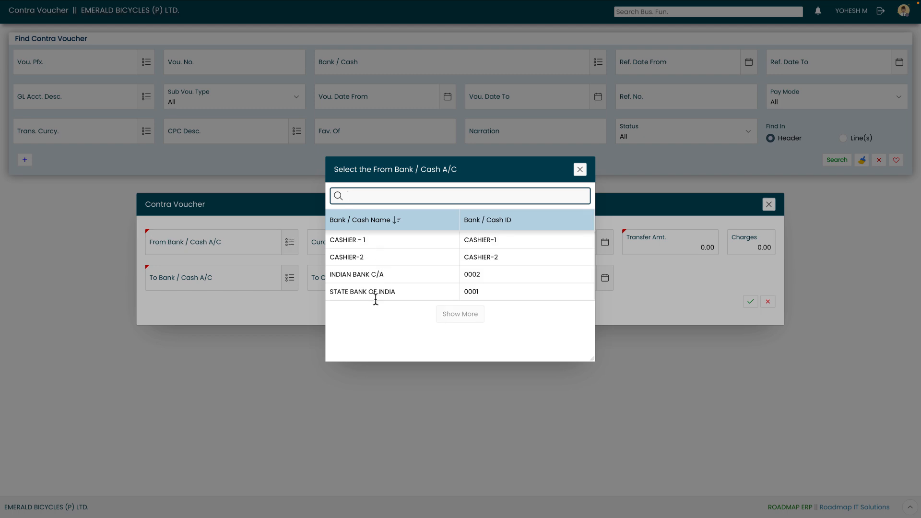
left_click(361, 293)
key("Tab")
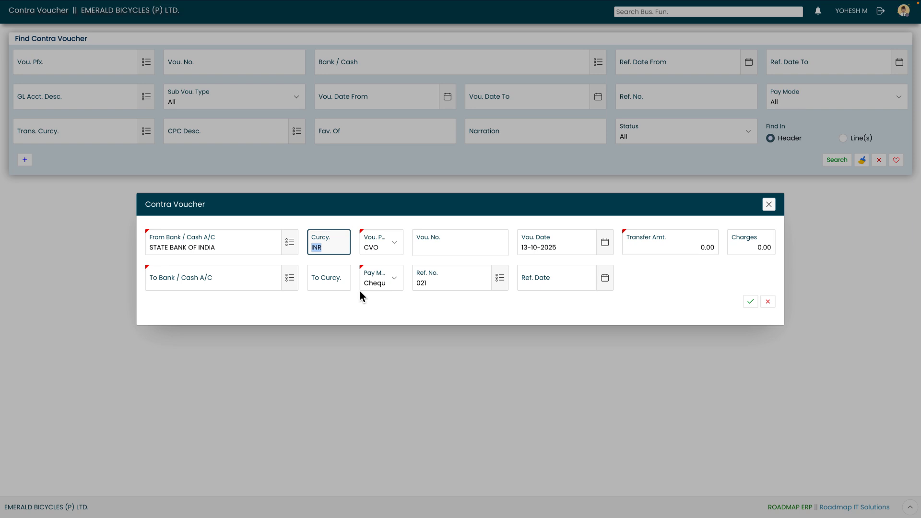
key("Tab")
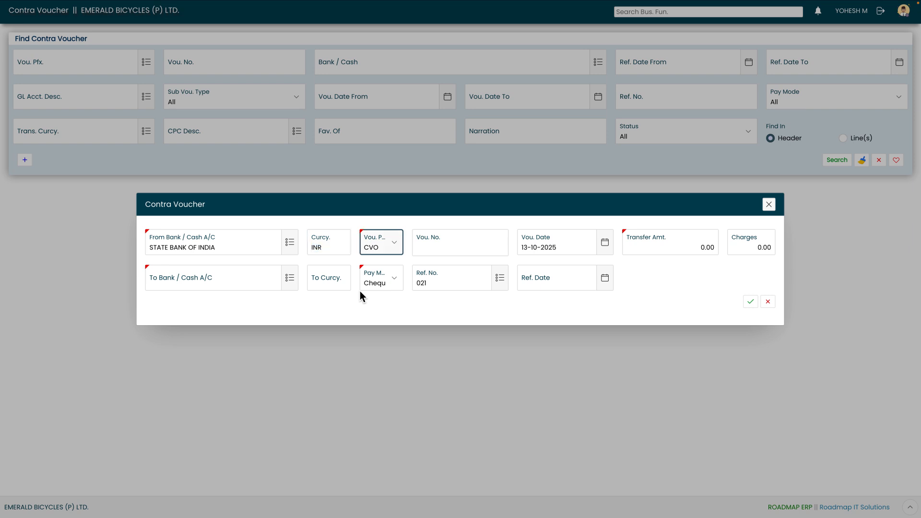
Step: Set the voucher date to 13-10-2025 and the transfer amount to 45000
key("Tab")
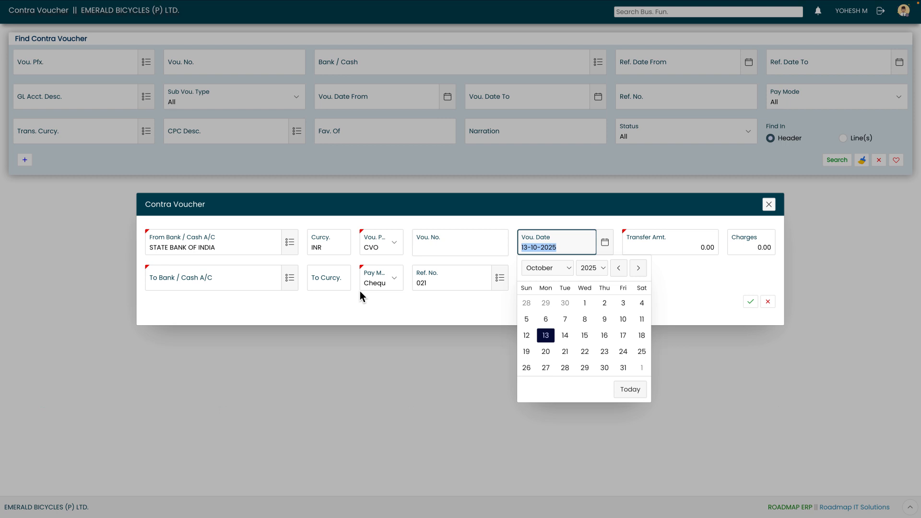
left_click(546, 336)
key("Tab")
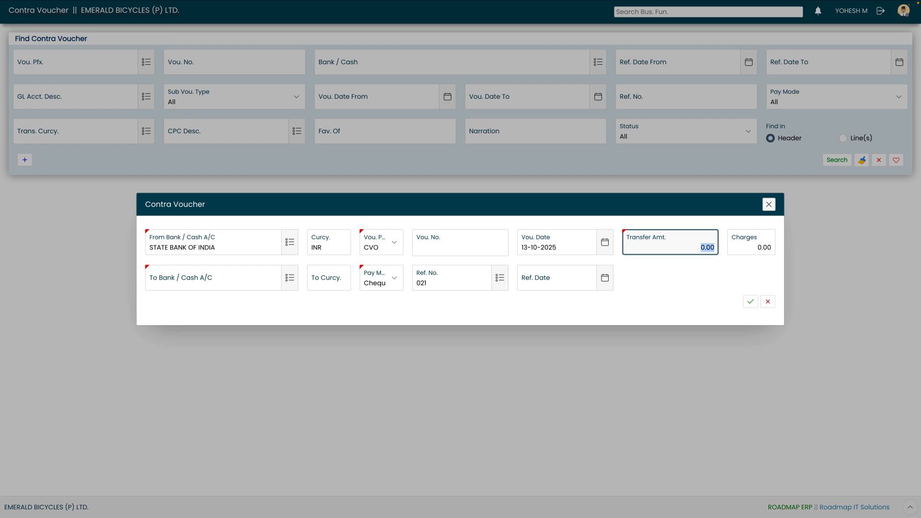
type("45000")
key("Tab")
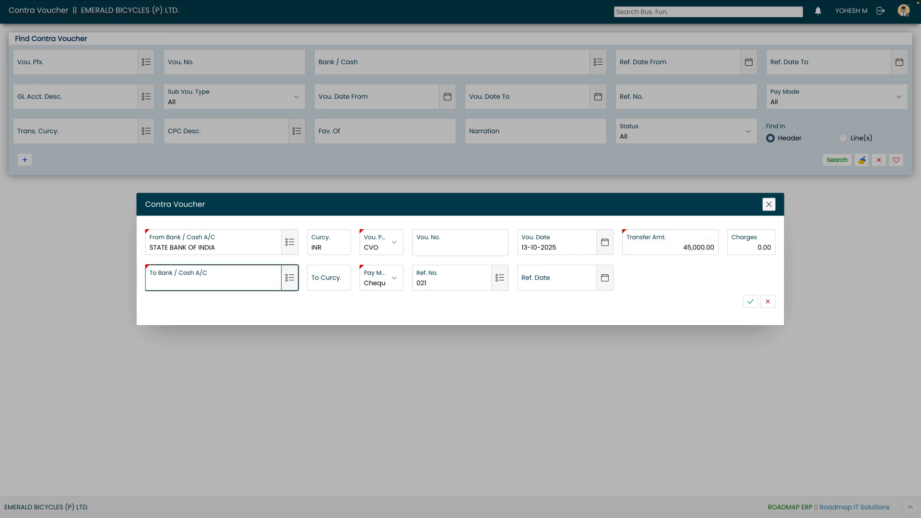
Step: Choose CASHIER - 1 as the To Bank / Cash account of the contra voucher
left_click(290, 278)
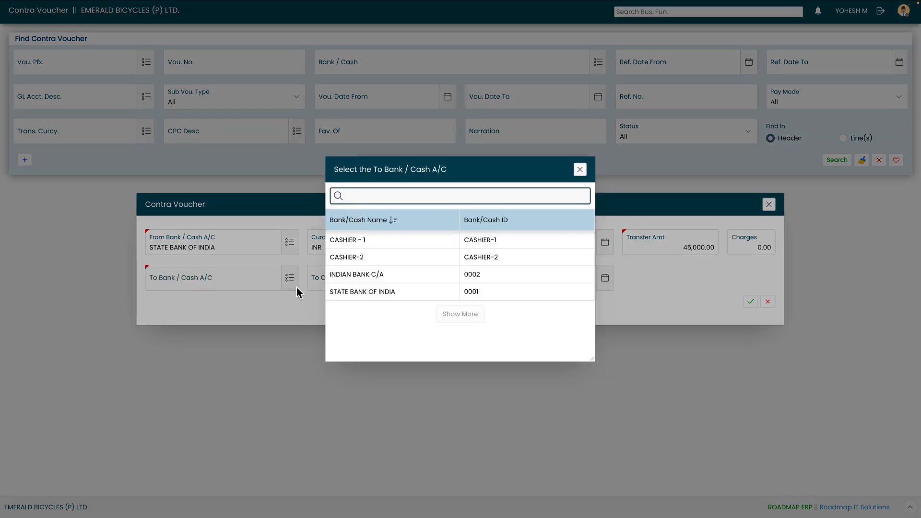
left_click(402, 239)
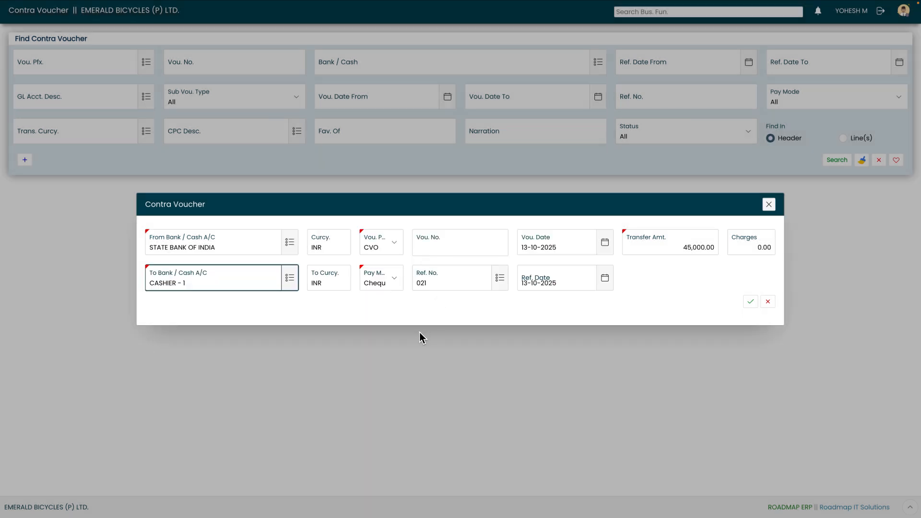
key("Tab")
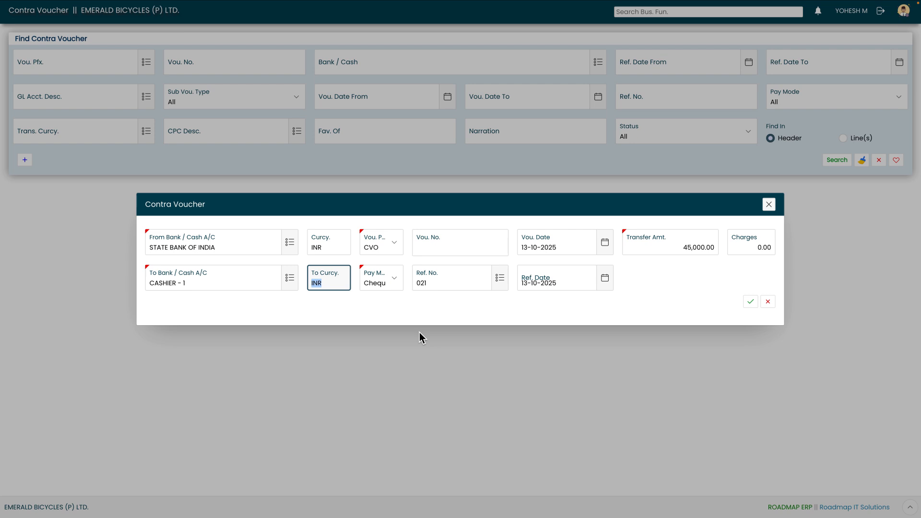
key("Tab")
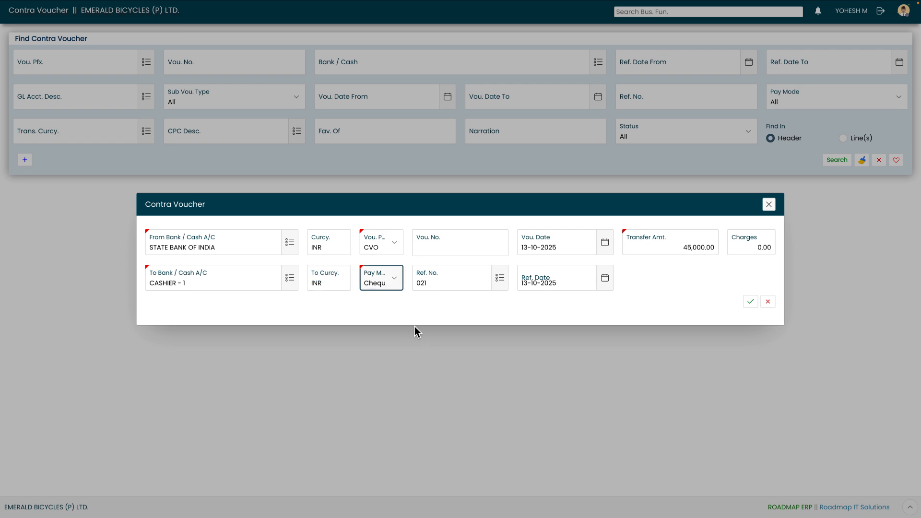
Step: Review the available pay modes and select Cheque for the contra voucher
left_click(396, 283)
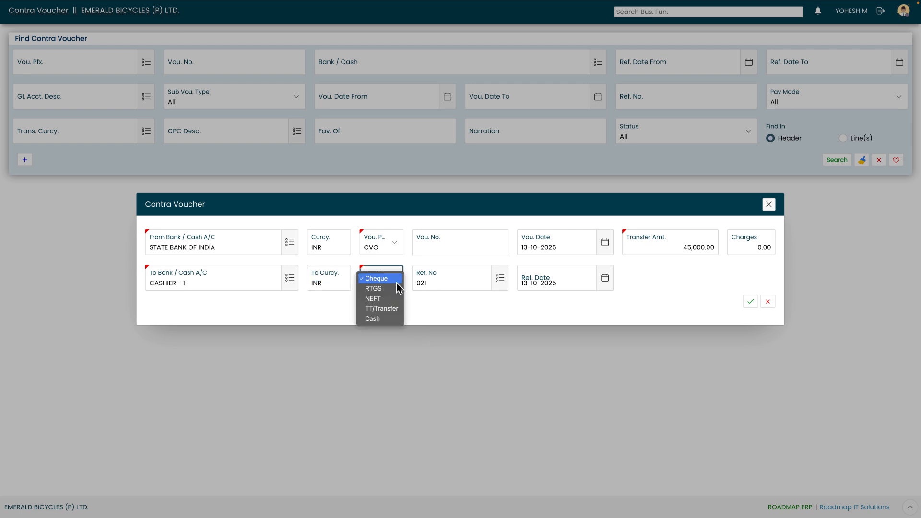
key("Down")
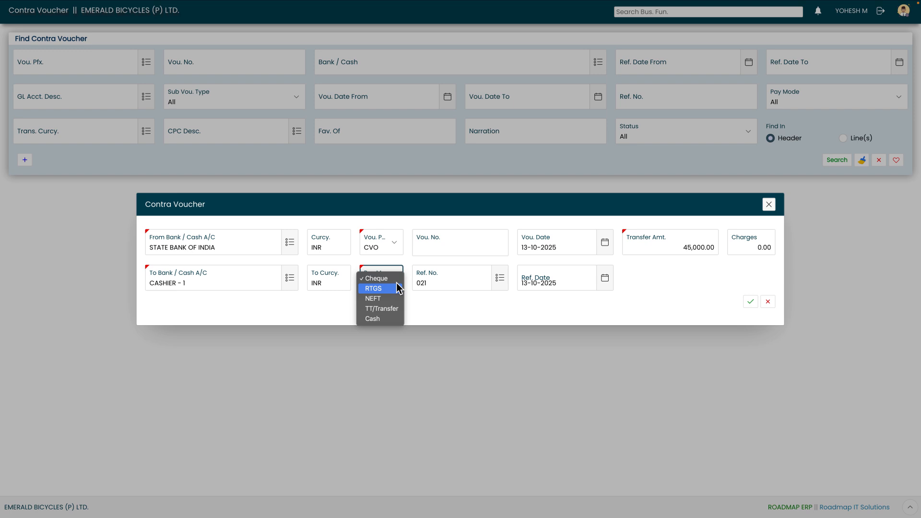
key("Down")
key("Down")
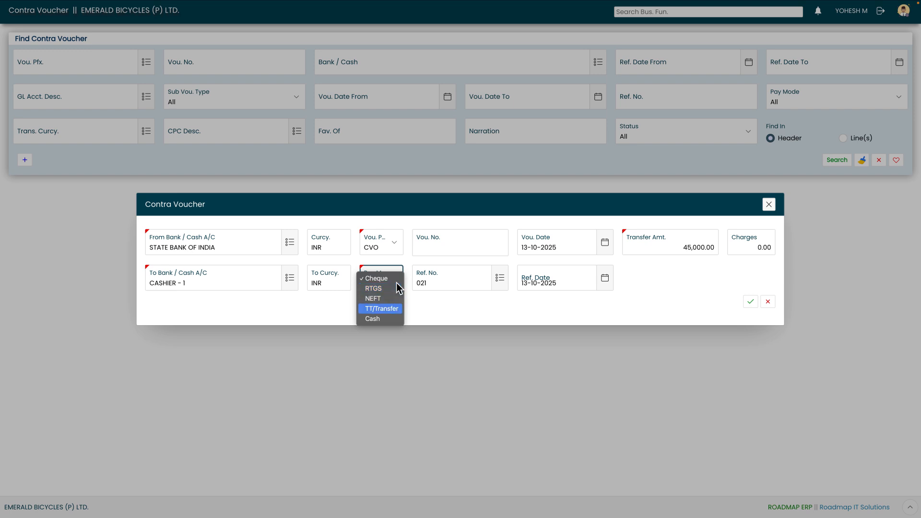
key("Down")
key("Up")
key("Up")
key("Up")
key("Up")
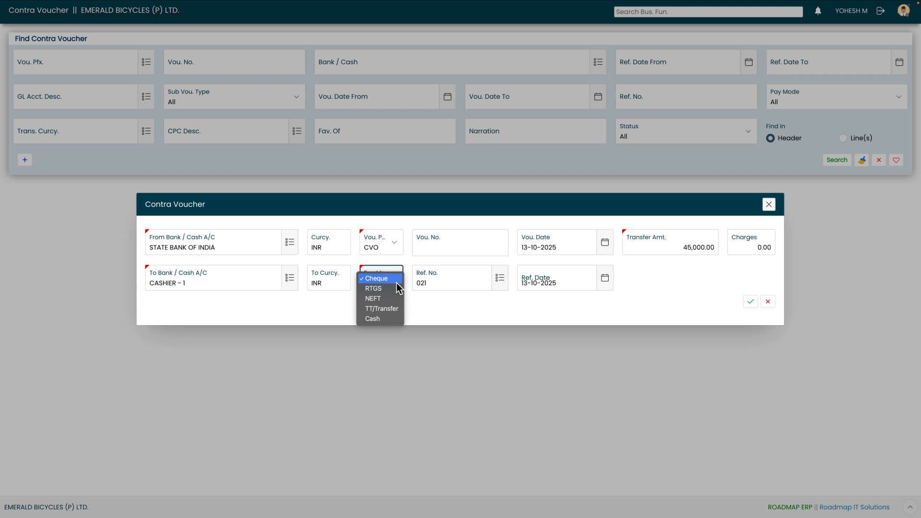
key("Return")
key("Tab")
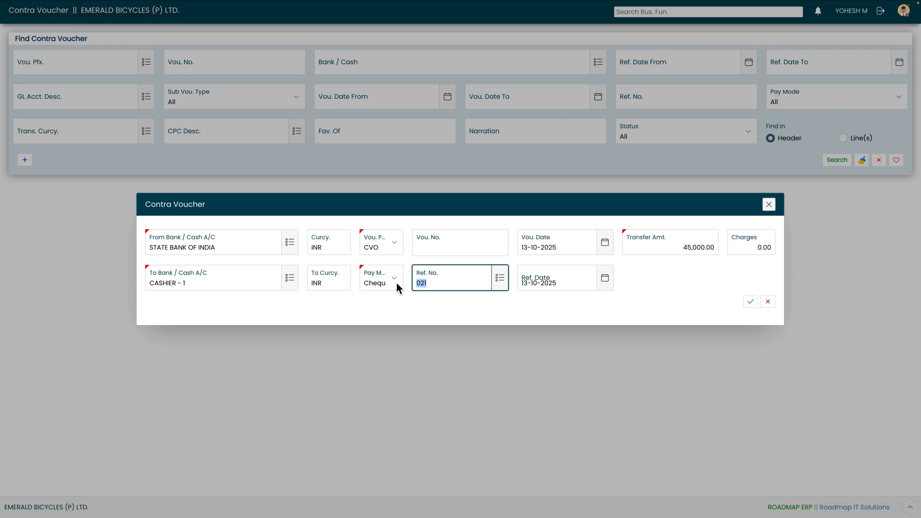
Step: Set the reference date to 13-10-2025 and create the contra voucher
key("Tab")
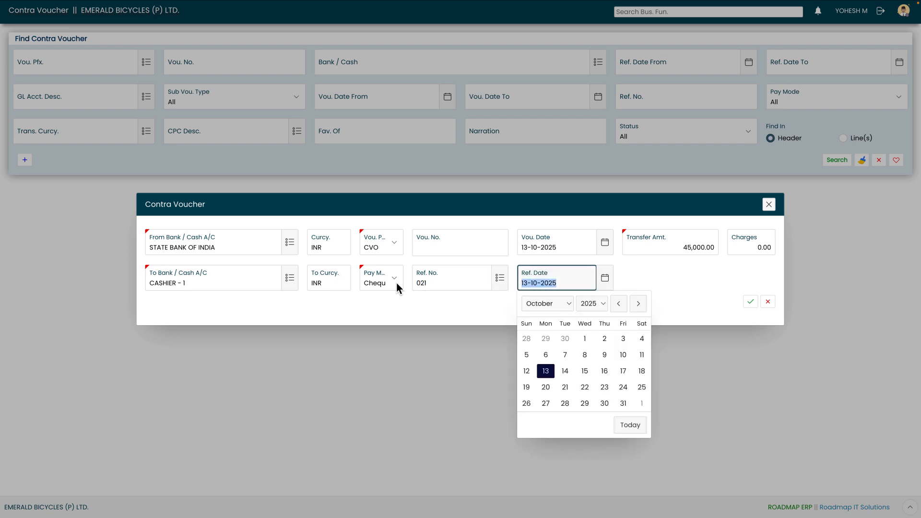
left_click(547, 371)
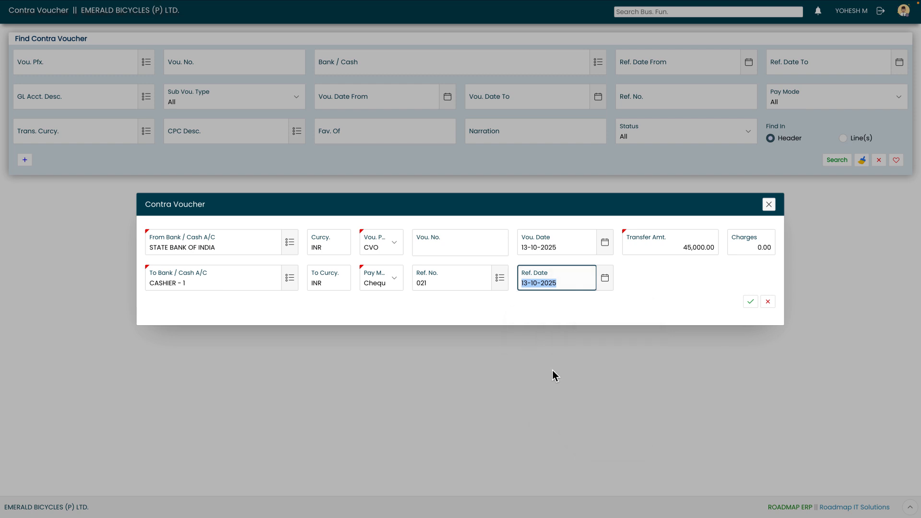
left_click(748, 303)
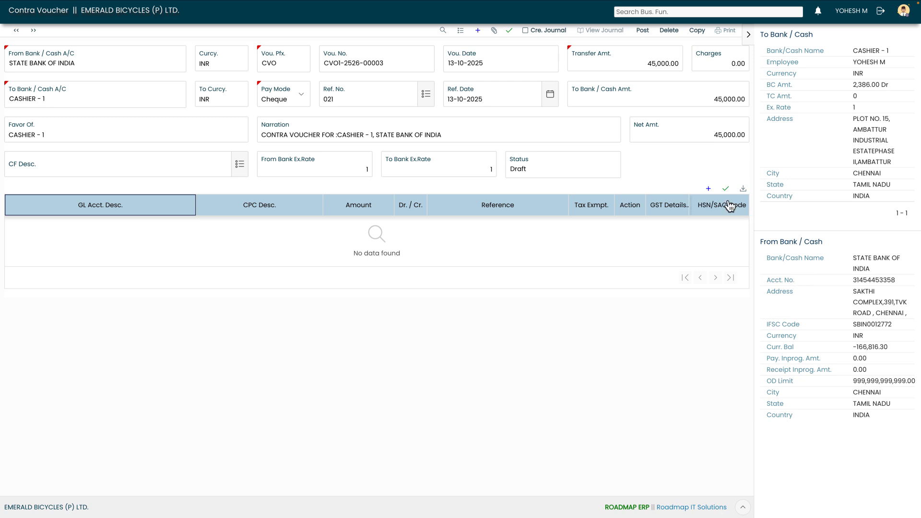
Step: Add and save a voucher line for the BANK CHARGES AND COMMISSION account with an amount of 182
left_click(708, 189)
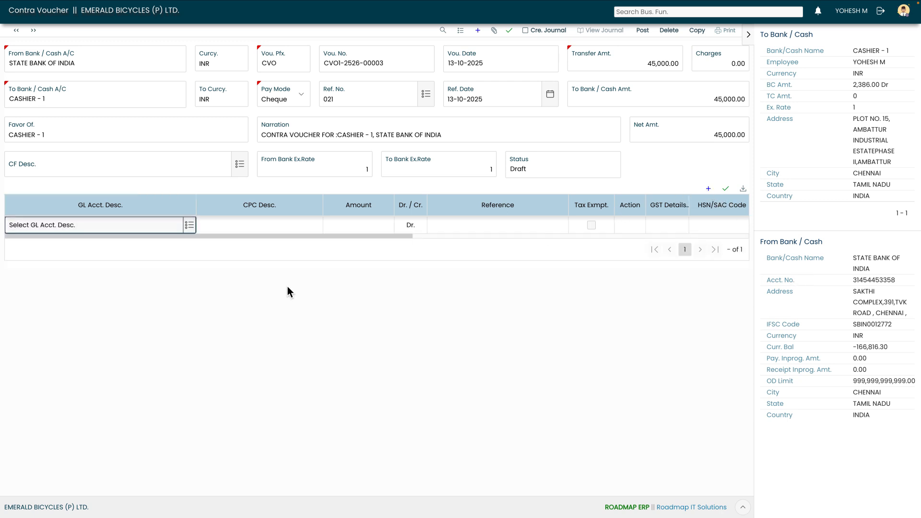
left_click(190, 226)
type("bank")
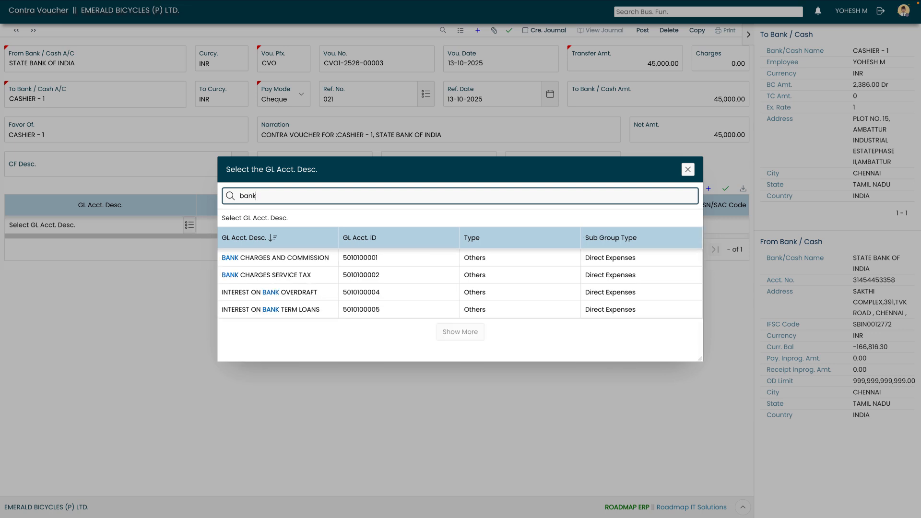
left_click(271, 261)
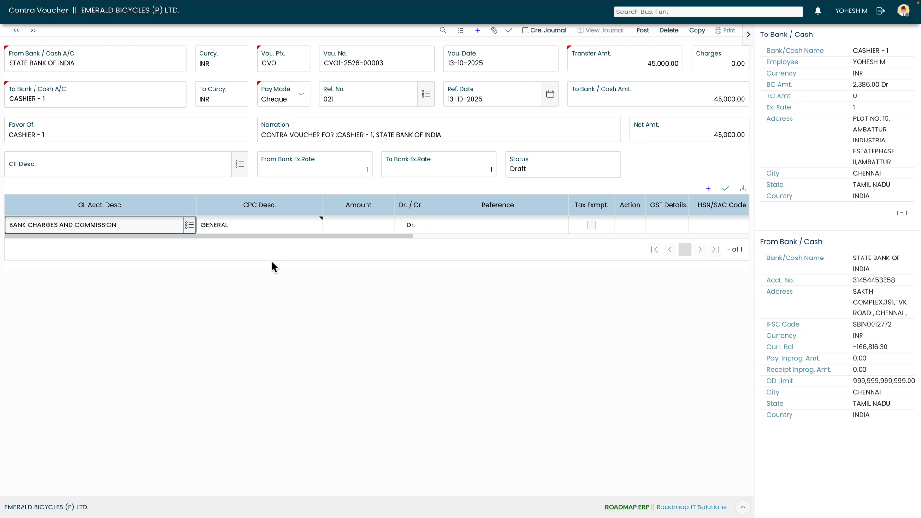
key("Tab")
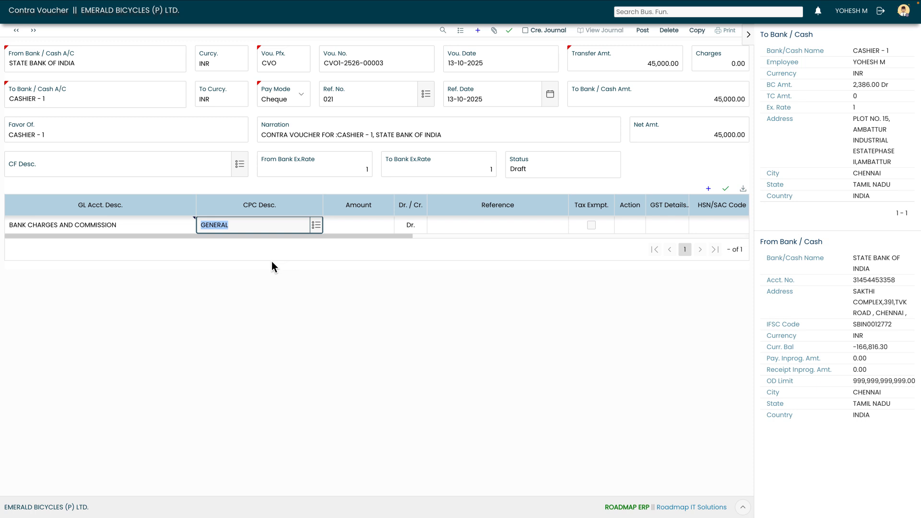
key("Tab")
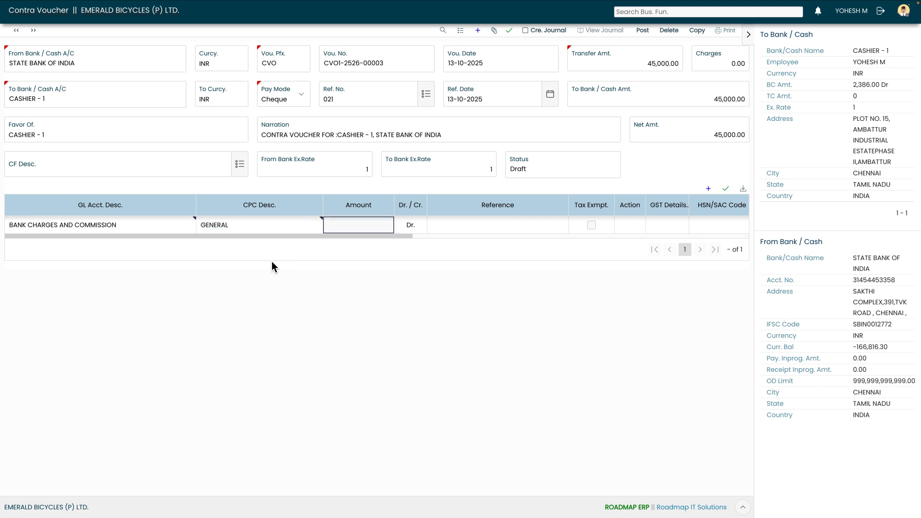
type("182")
left_click(724, 190)
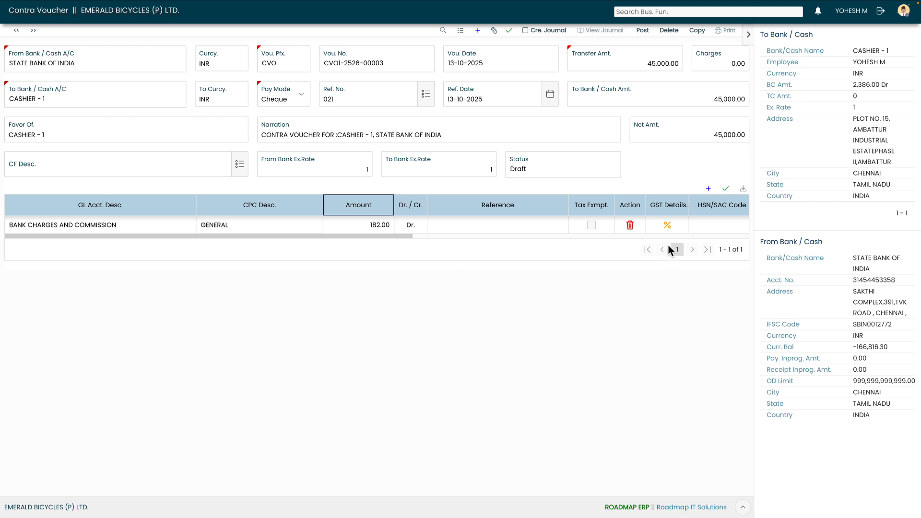
Step: Open the GST details of the bank charges line and set the state code to 33 (TAMIL NADU)
left_click(667, 230)
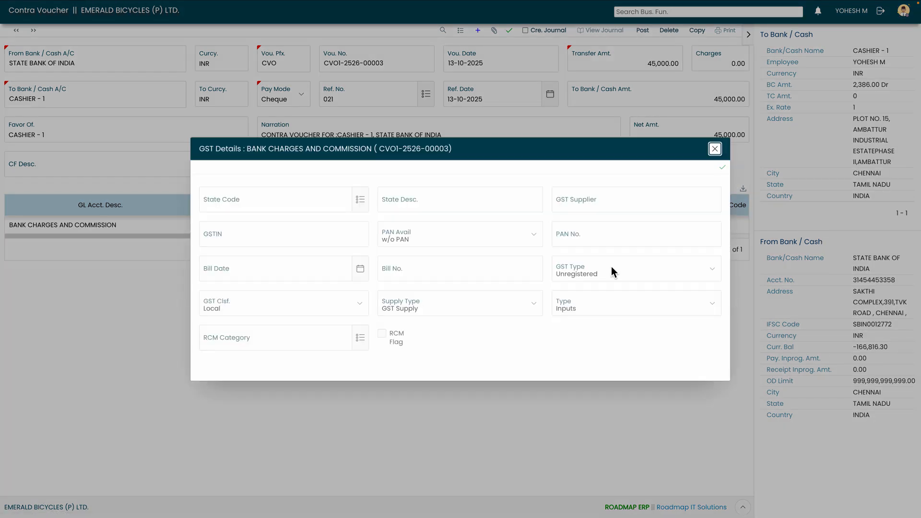
left_click(359, 200)
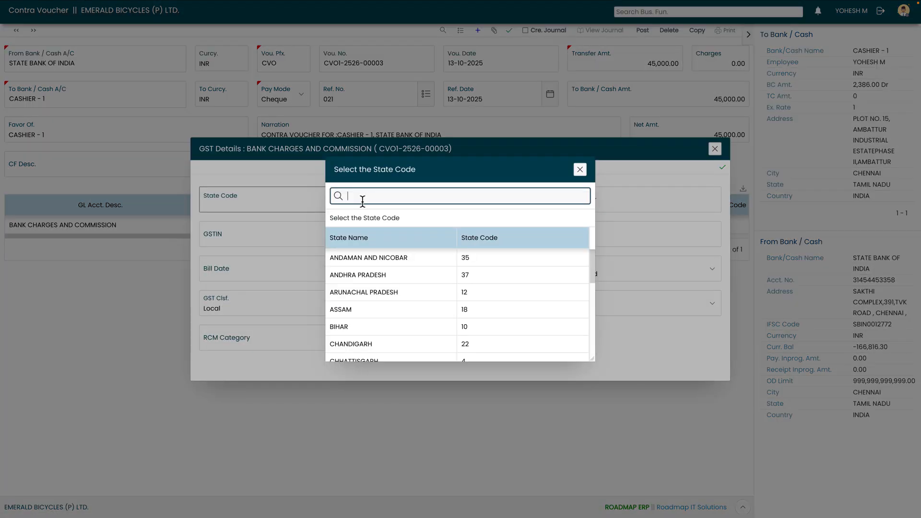
type("33")
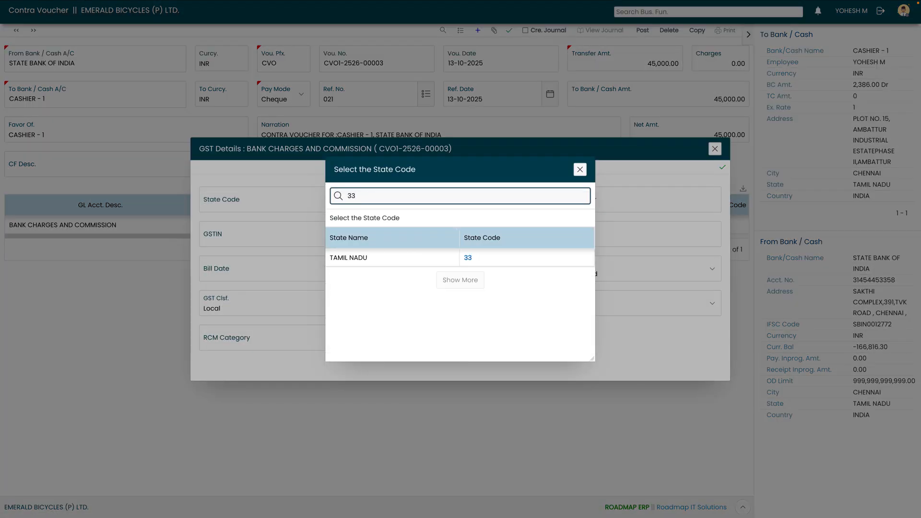
left_click(397, 259)
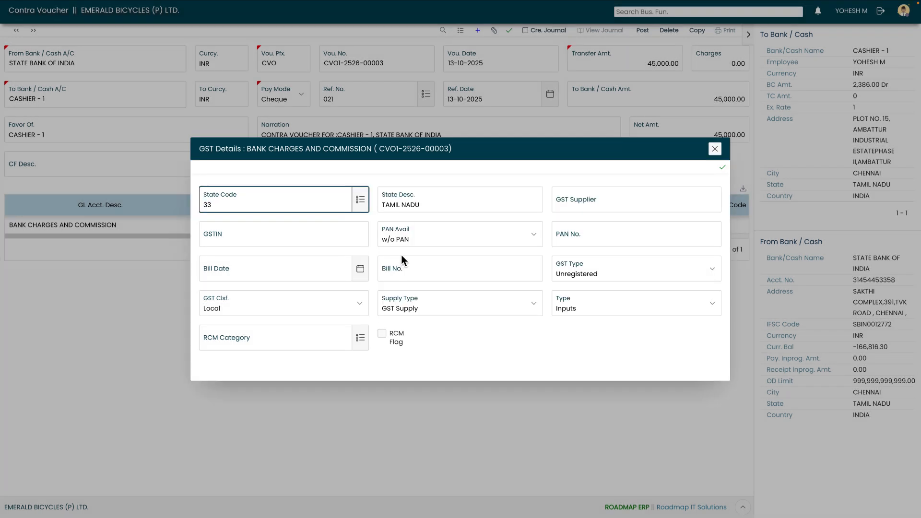
Step: Enter STATE BANK OF INDIA as the GST supplier in the bank charges line's GST details
key("Tab")
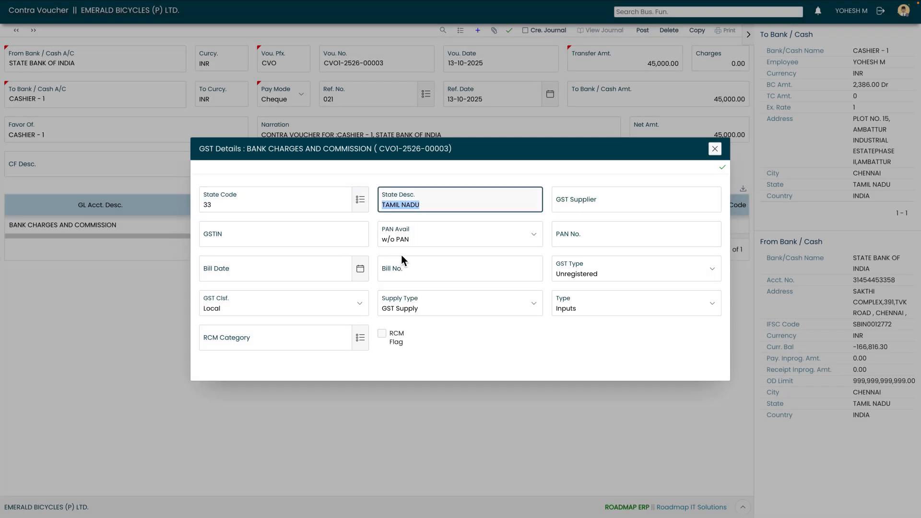
key("Tab")
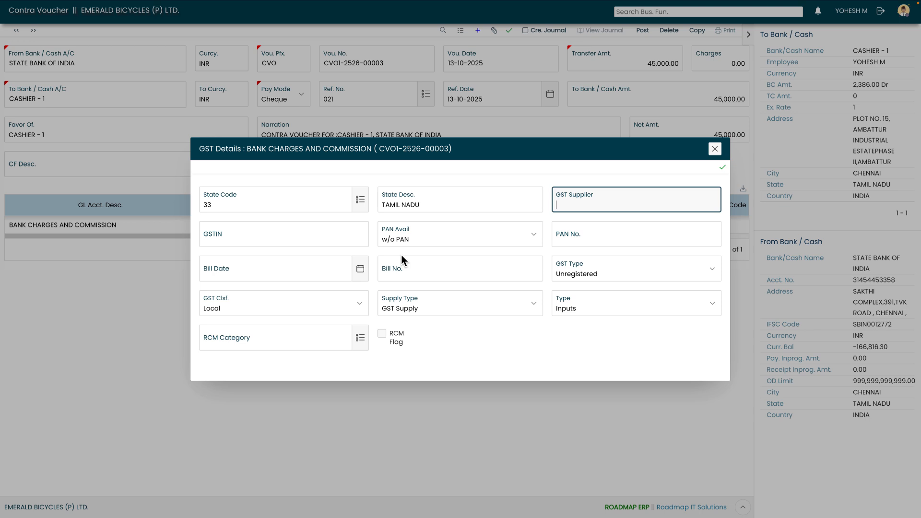
type("STATE BANK OF INDIA")
key("Tab")
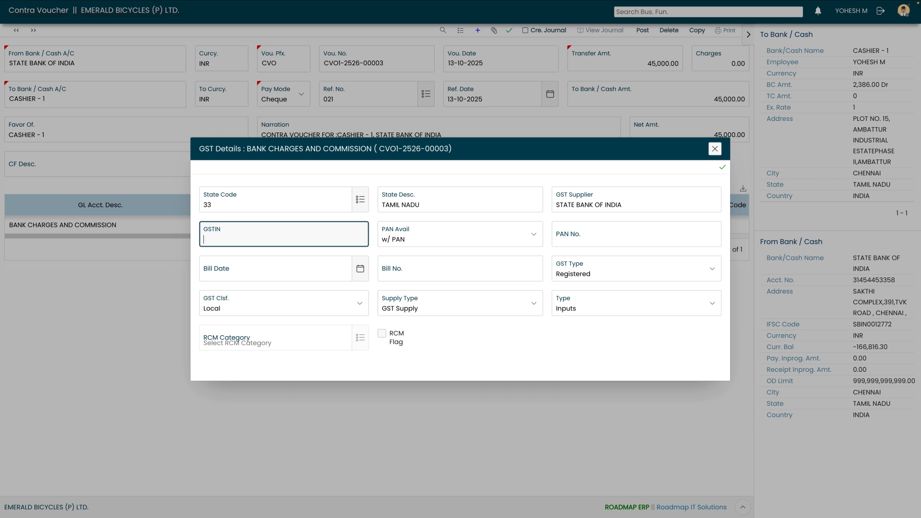
Step: Enter the supplier's GSTIN in the GST details and check the PAN number field
key("Tab")
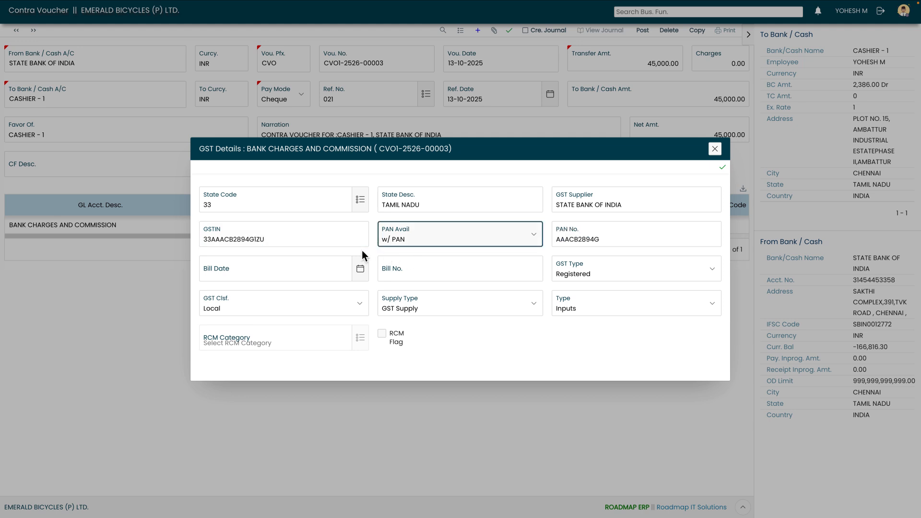
left_click(627, 247)
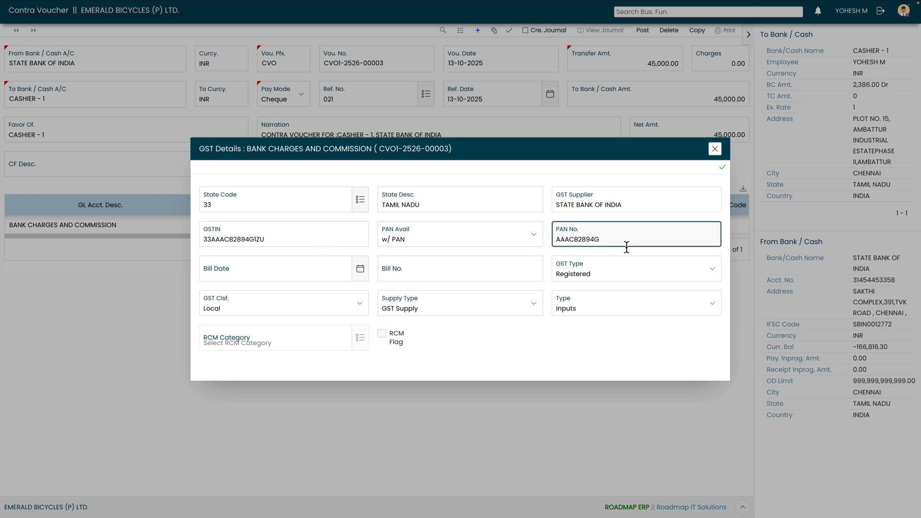
Step: Set the bill date to 13-10-2025 and the bill number to SBI02 in the GST details, save them and close the dialog
key("Tab")
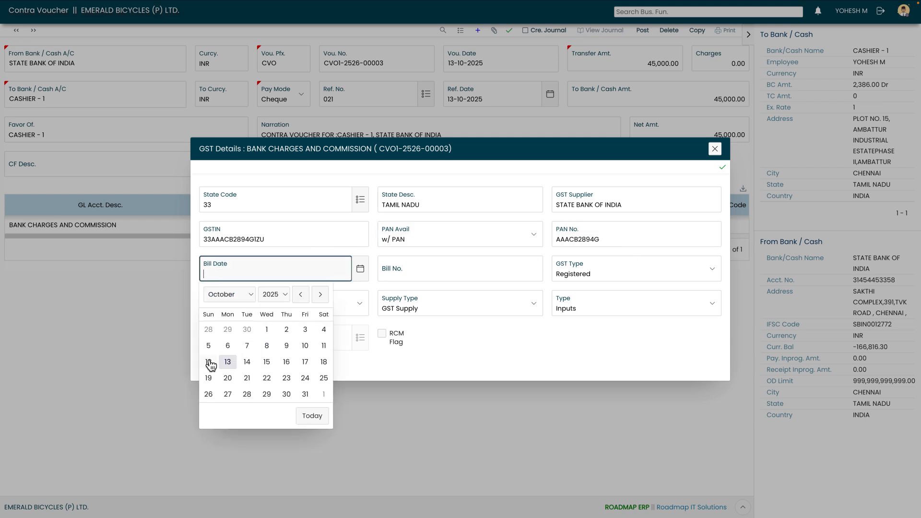
left_click(226, 361)
key("Tab")
type("S")
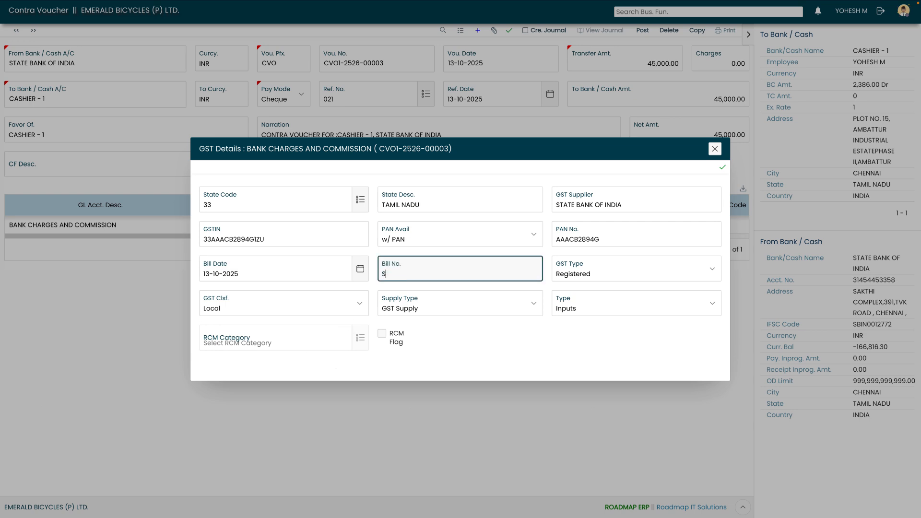
type("BI02")
key("Tab")
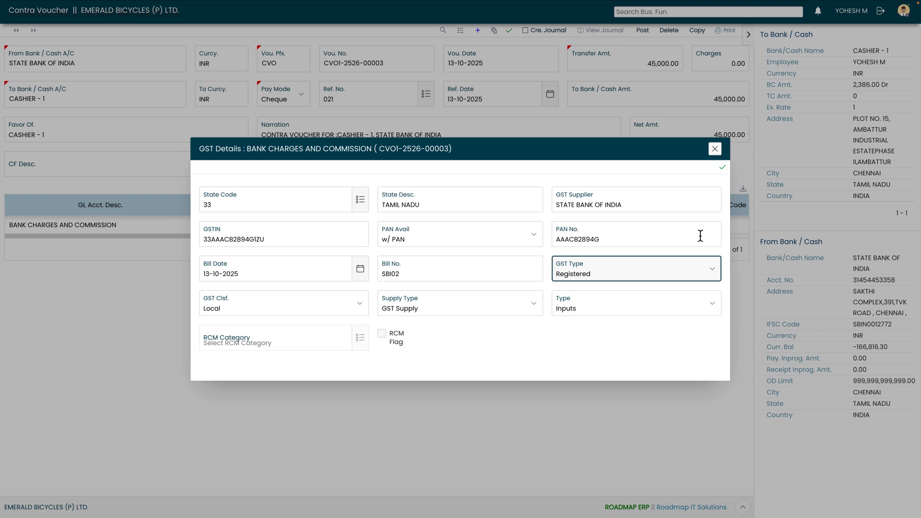
left_click(723, 169)
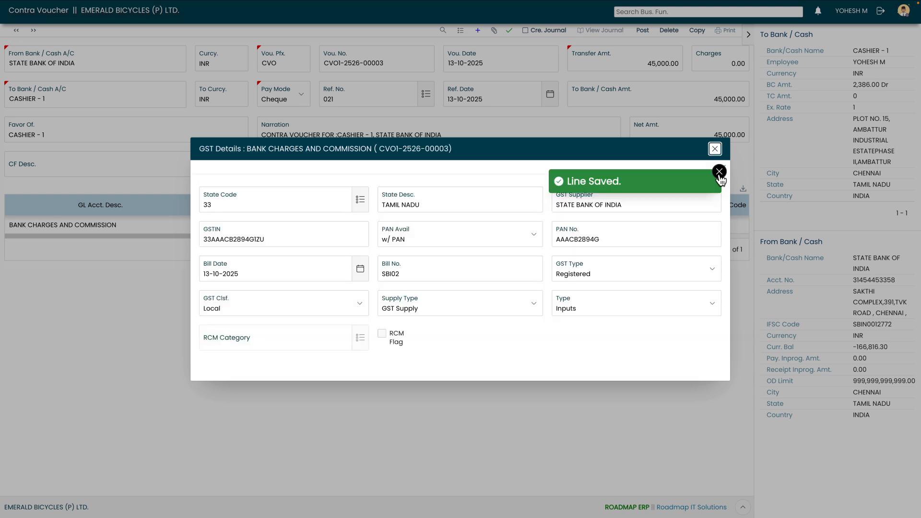
left_click(715, 149)
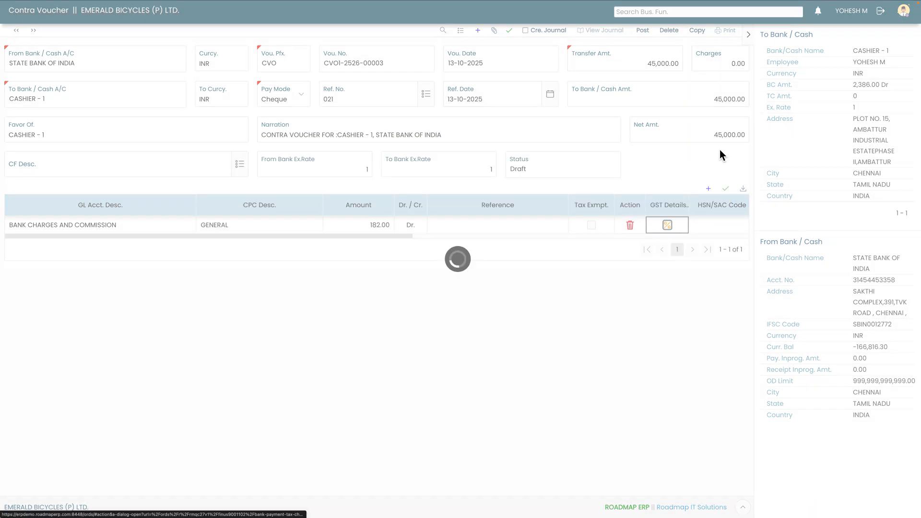
Step: Assign HSN/SAC code 99854001 (CHARGES) to the bank charges line and check its tax percentage and GST amounts
left_click(702, 231)
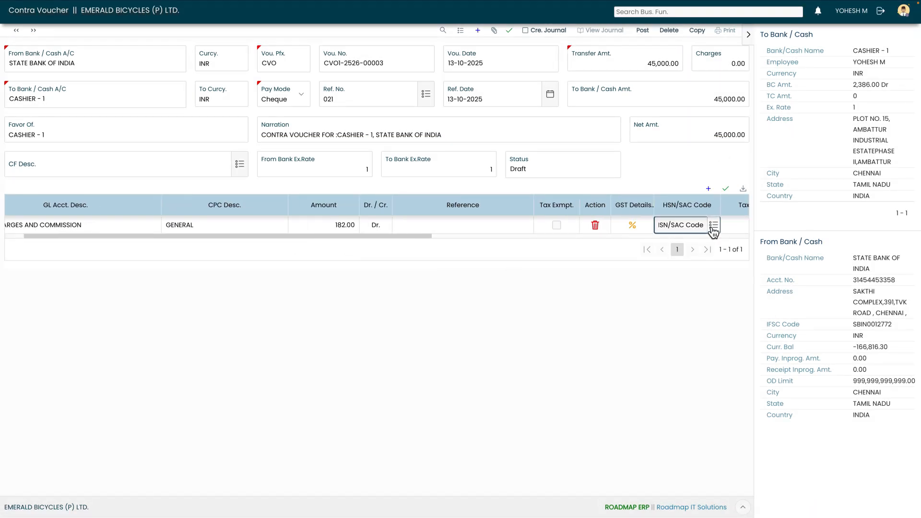
left_click(713, 225)
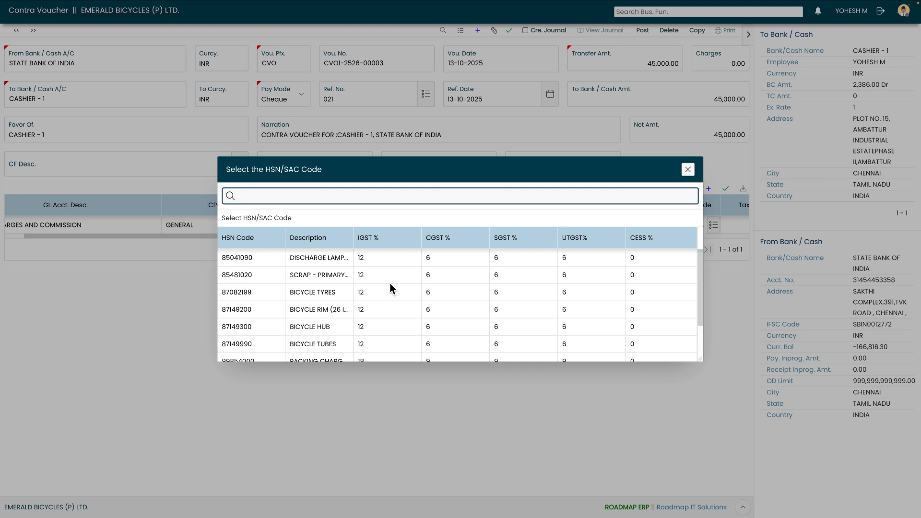
type("cha")
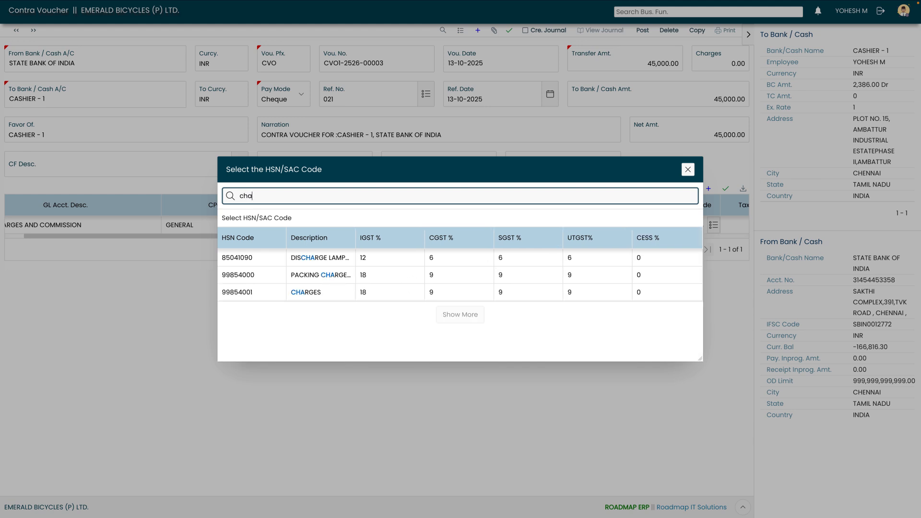
left_click(343, 292)
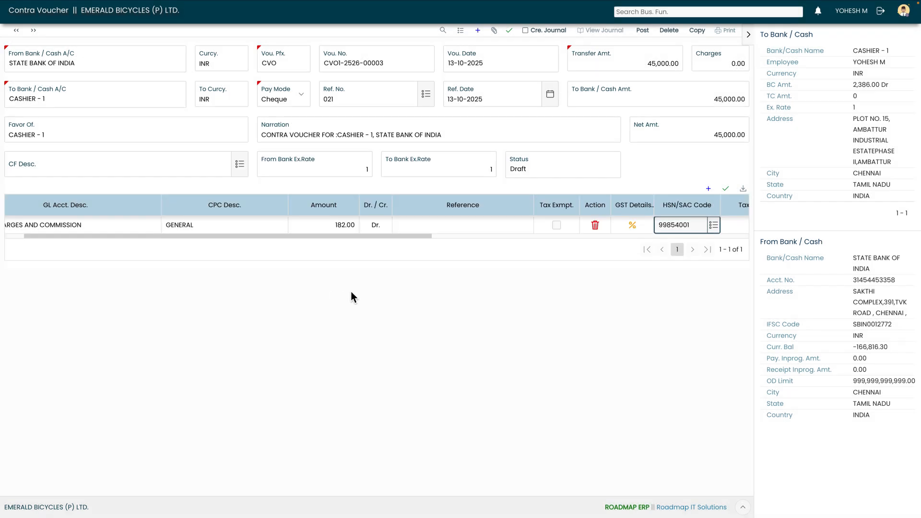
left_click_drag(347, 237, 391, 240)
key("Tab")
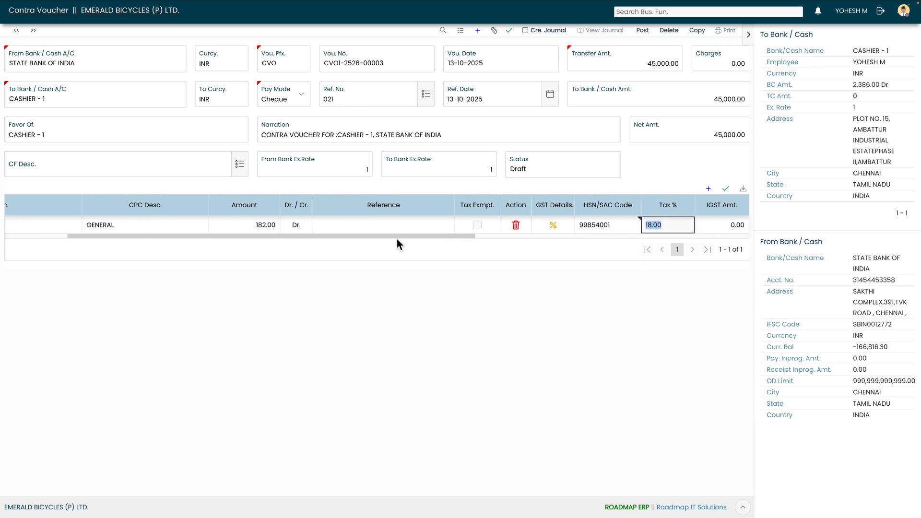
left_click_drag(397, 238, 398, 238)
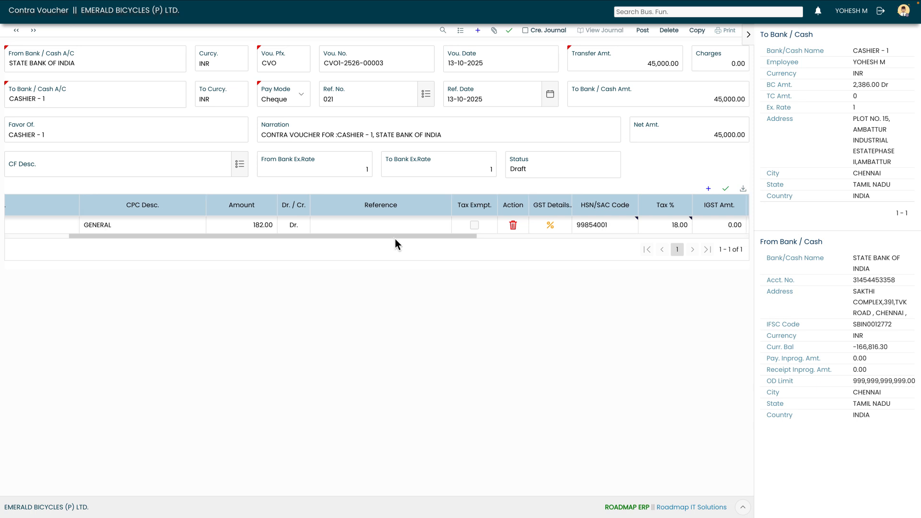
left_click_drag(395, 239, 488, 246)
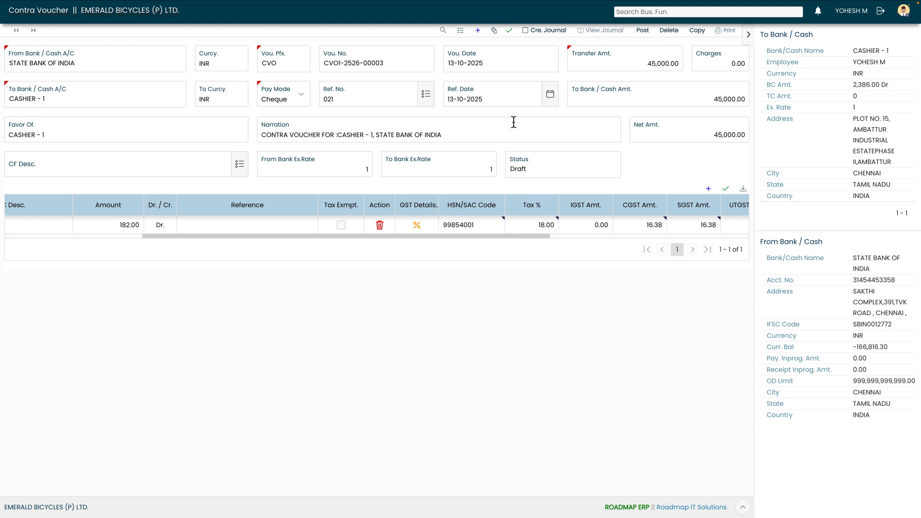
Step: Create the journal for the contra voucher and check the Charges amount in the voucher header
left_click(526, 31)
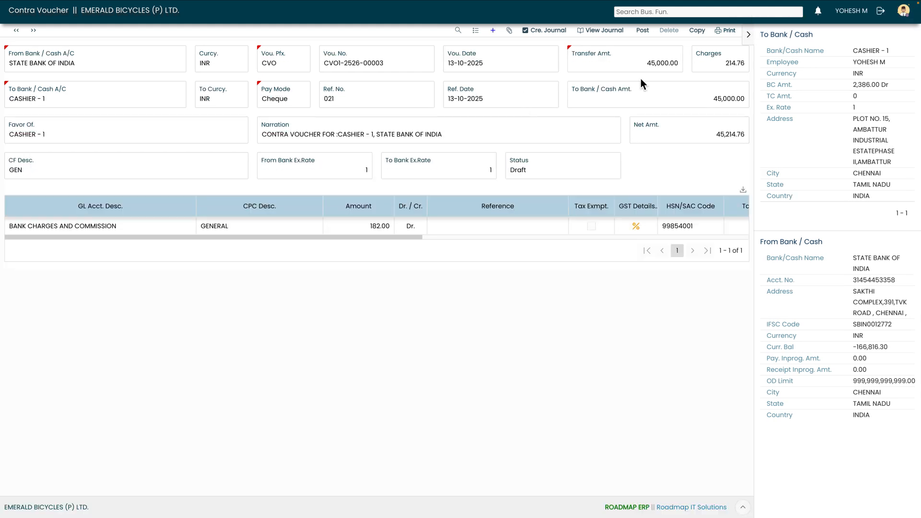
left_click_drag(716, 64, 751, 66)
left_click(742, 66)
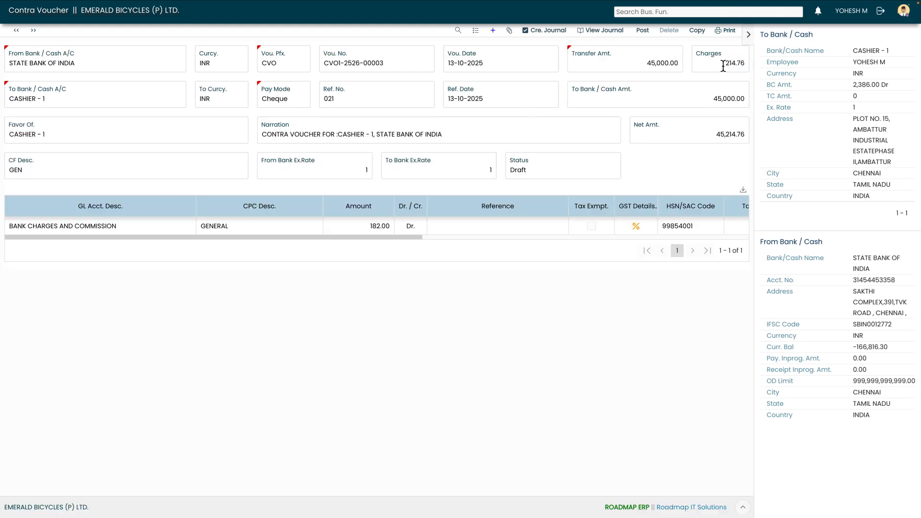
Step: Review the voucher's journal summary and post the voucher for workflow approval
left_click(605, 30)
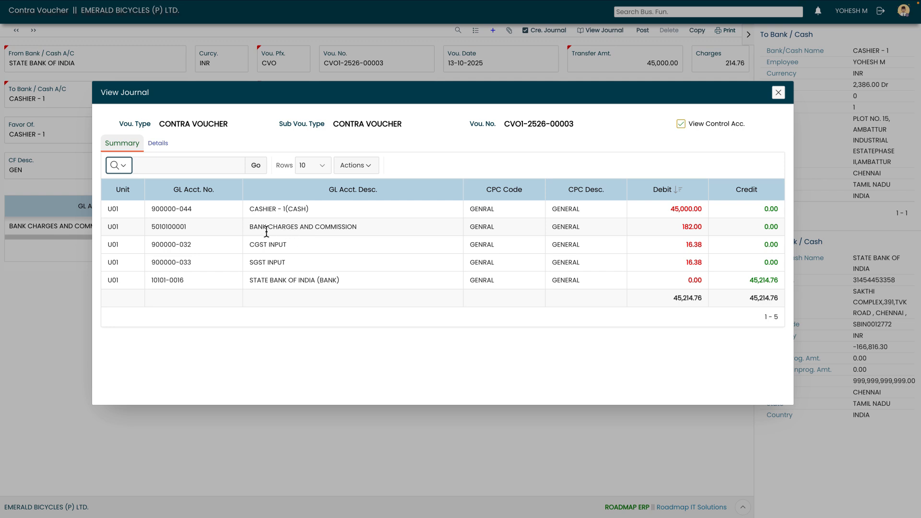
left_click(778, 93)
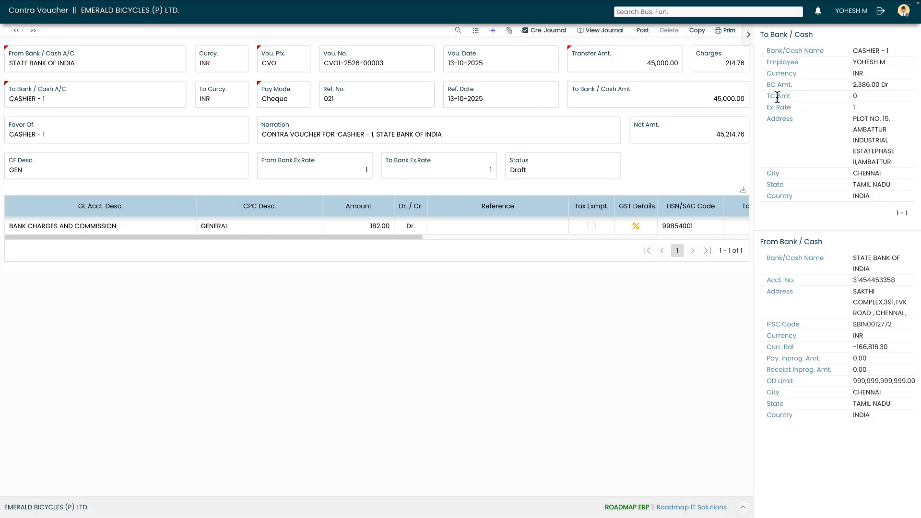
left_click(642, 32)
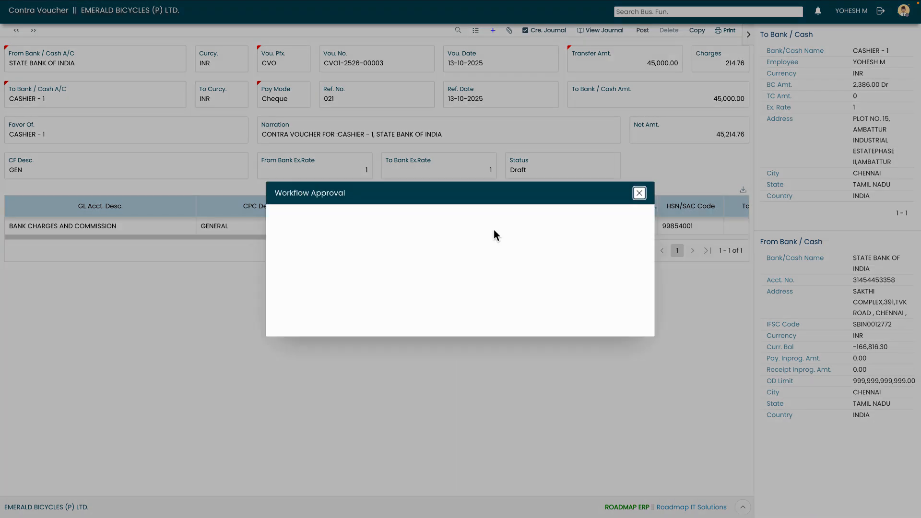
left_click(479, 312)
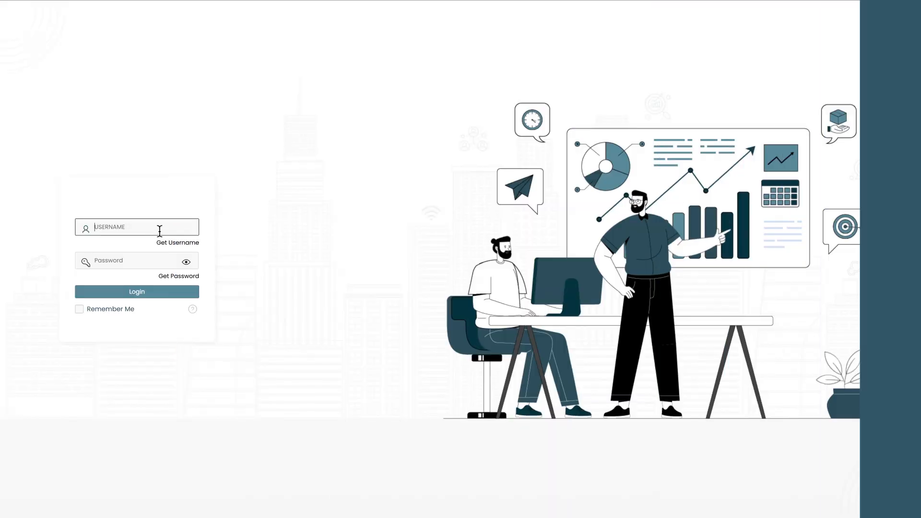
Step: Log in as FINANCE_SUP with the account password
left_click(161, 231)
type("FINANCE_SUP")
key("Tab")
type("•••••••••")
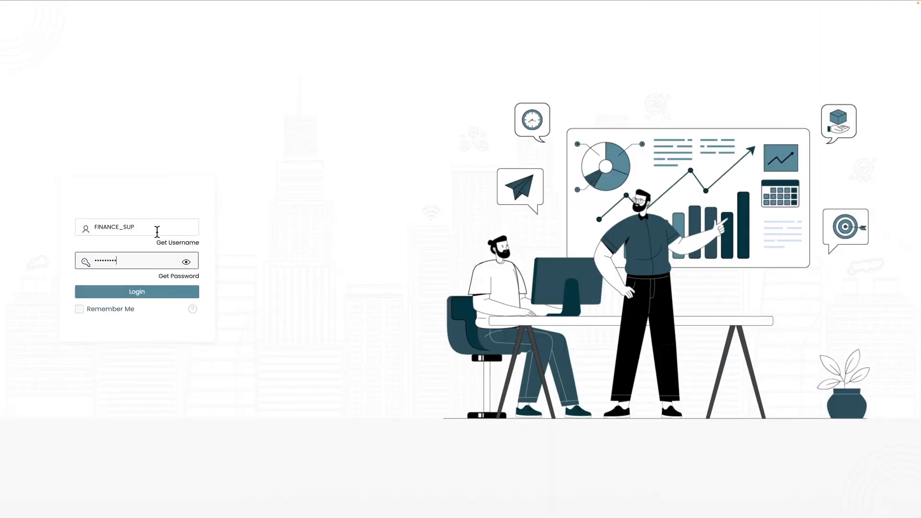
left_click(126, 292)
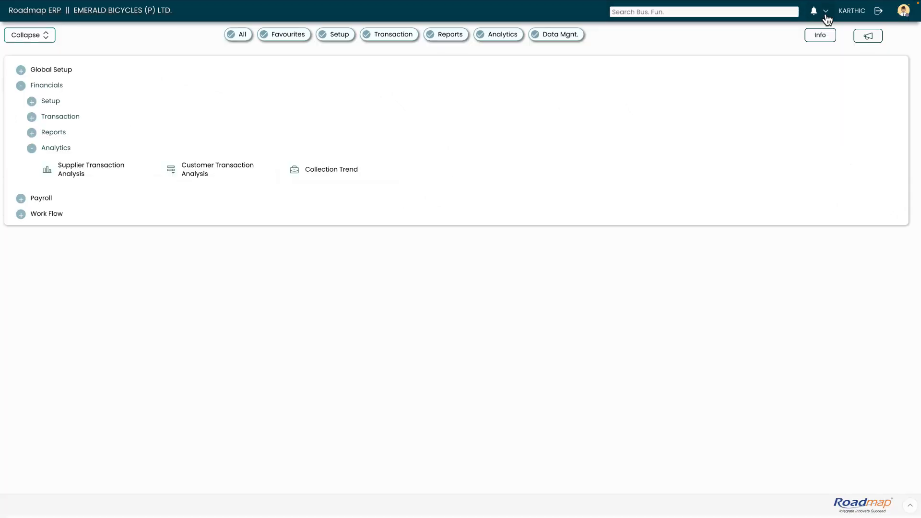
Step: Open the contra voucher from the pending approvals and submit it with medium priority and the Review & Forward for Approve action
left_click(826, 12)
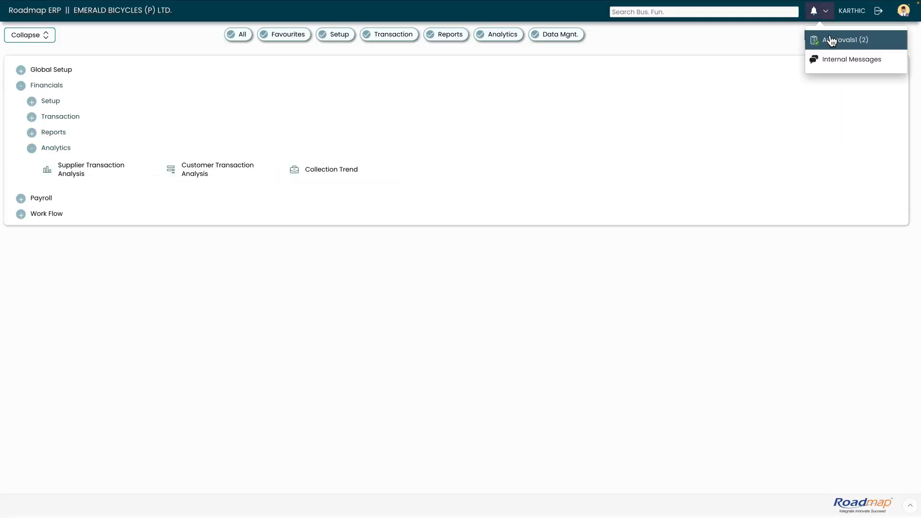
left_click(827, 40)
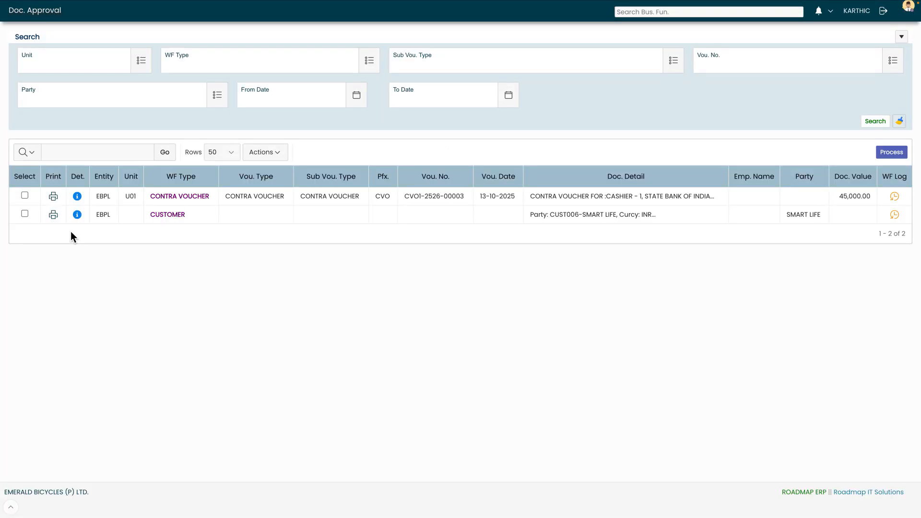
left_click(77, 197)
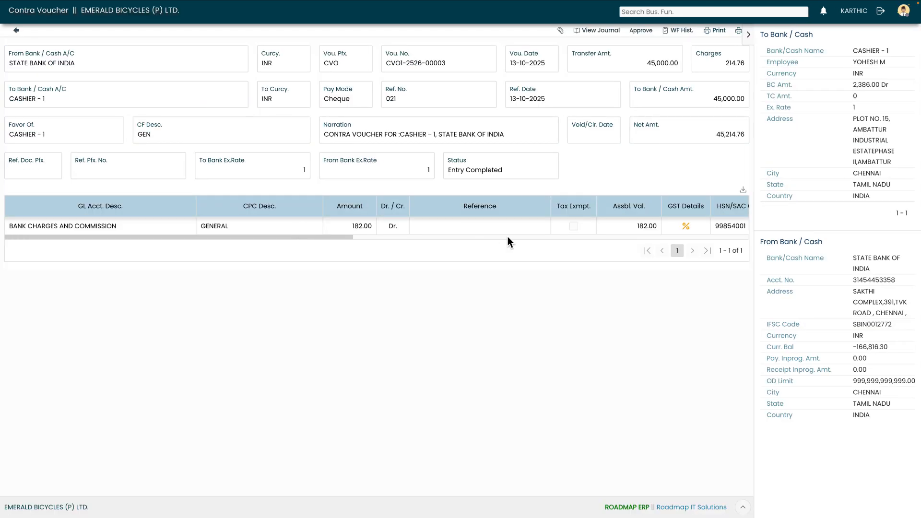
left_click(641, 30)
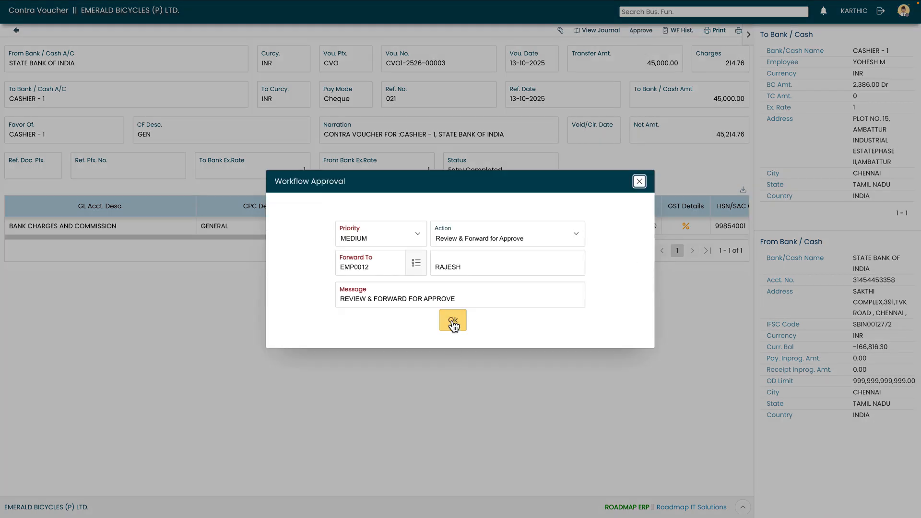
left_click(453, 322)
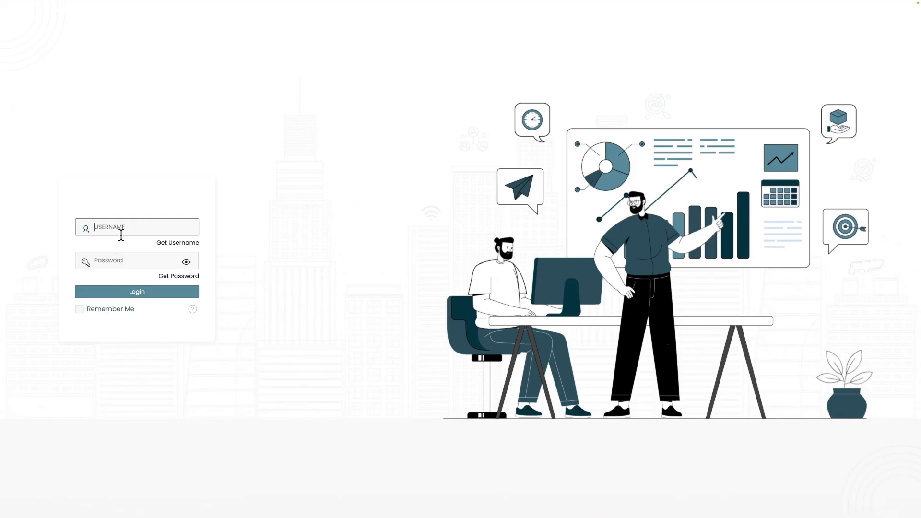
Step: Log in as FIN_HOD with the account password
type("FIN_HOD")
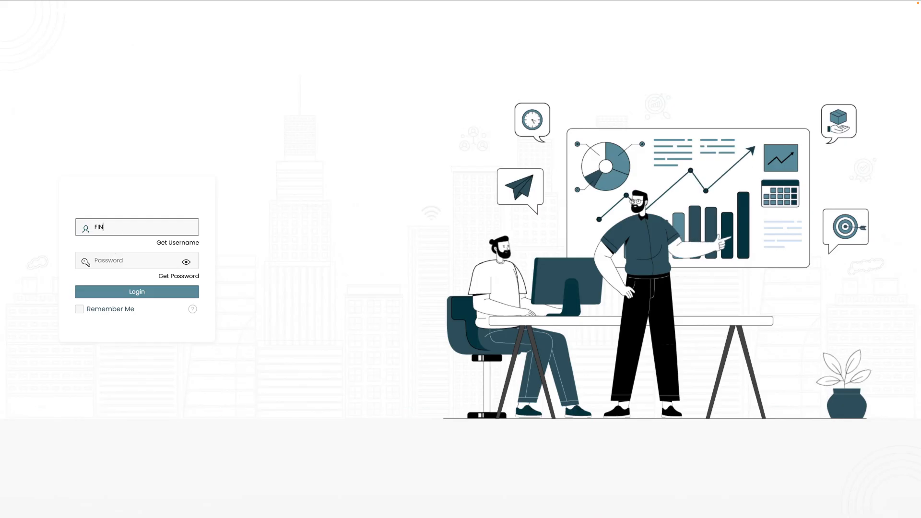
key("Tab")
type("•••••••••")
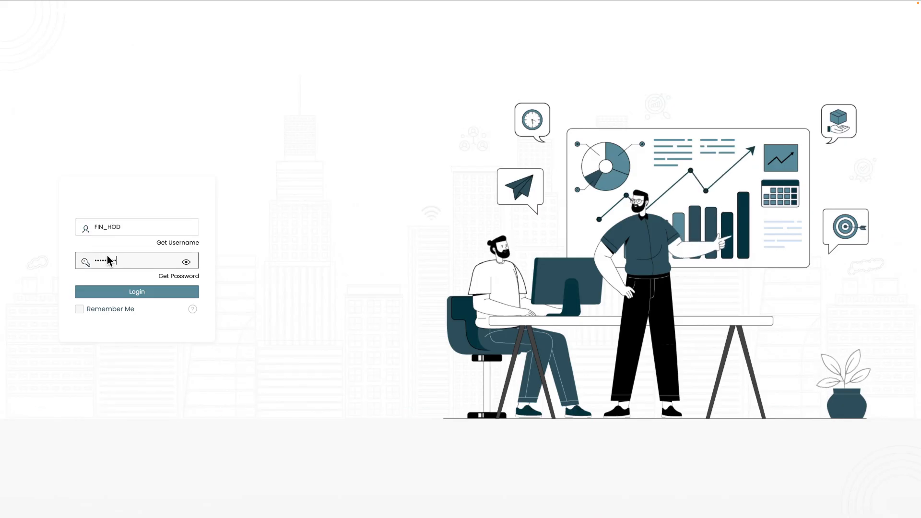
left_click(113, 294)
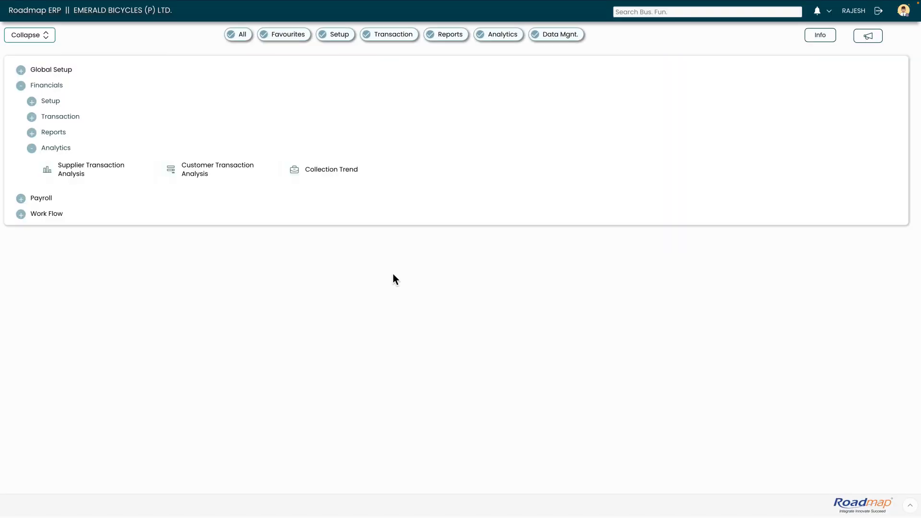
Step: Open the forwarded contra voucher from the pending approvals and give it final approval with medium priority and the Approve action
left_click(830, 12)
left_click(832, 41)
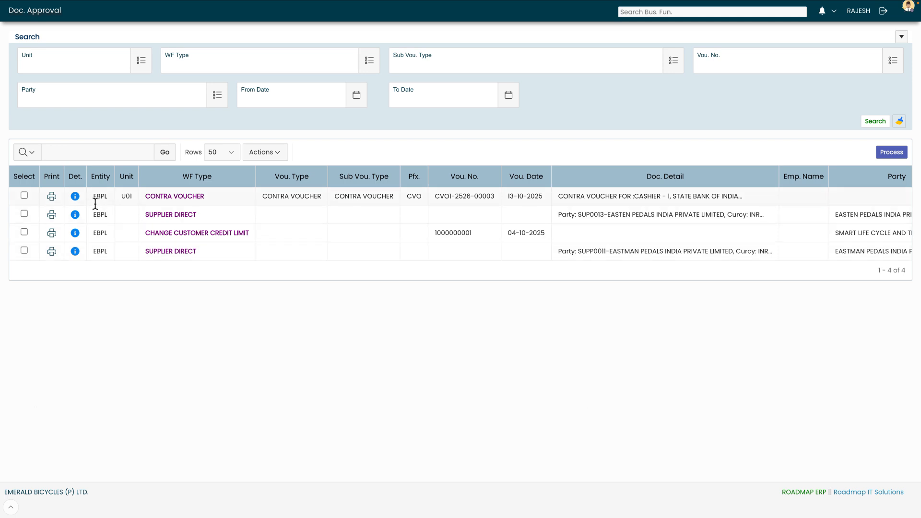
left_click(76, 197)
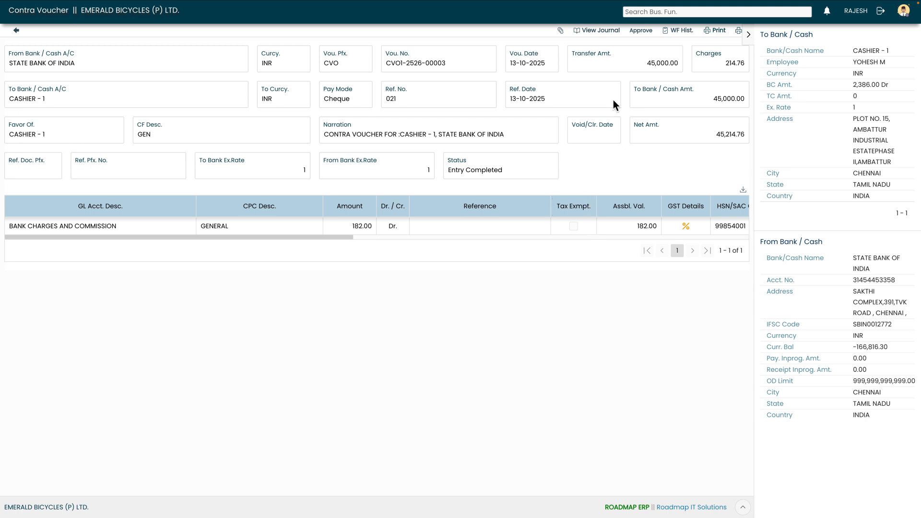
left_click(641, 33)
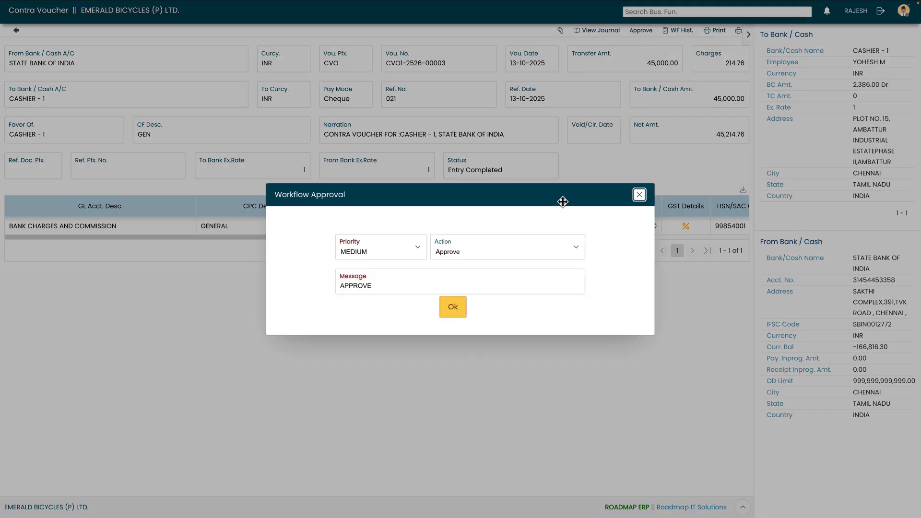
left_click(458, 308)
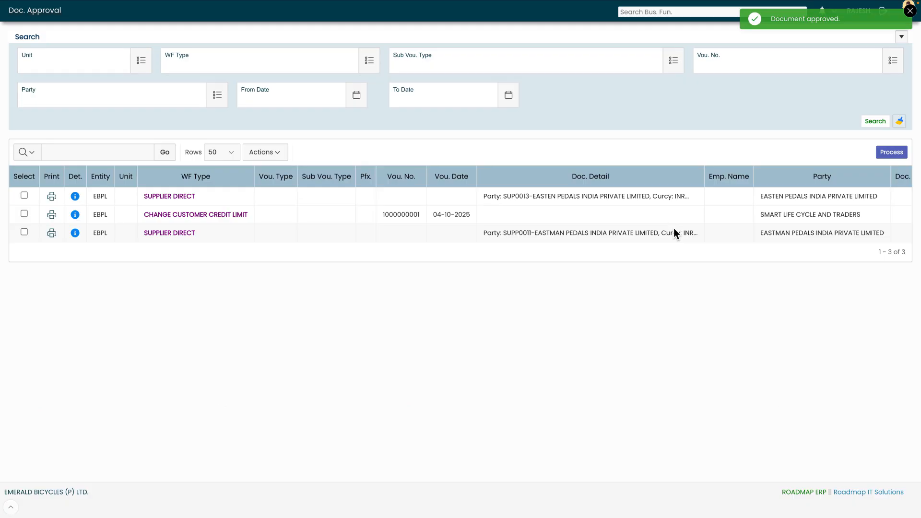